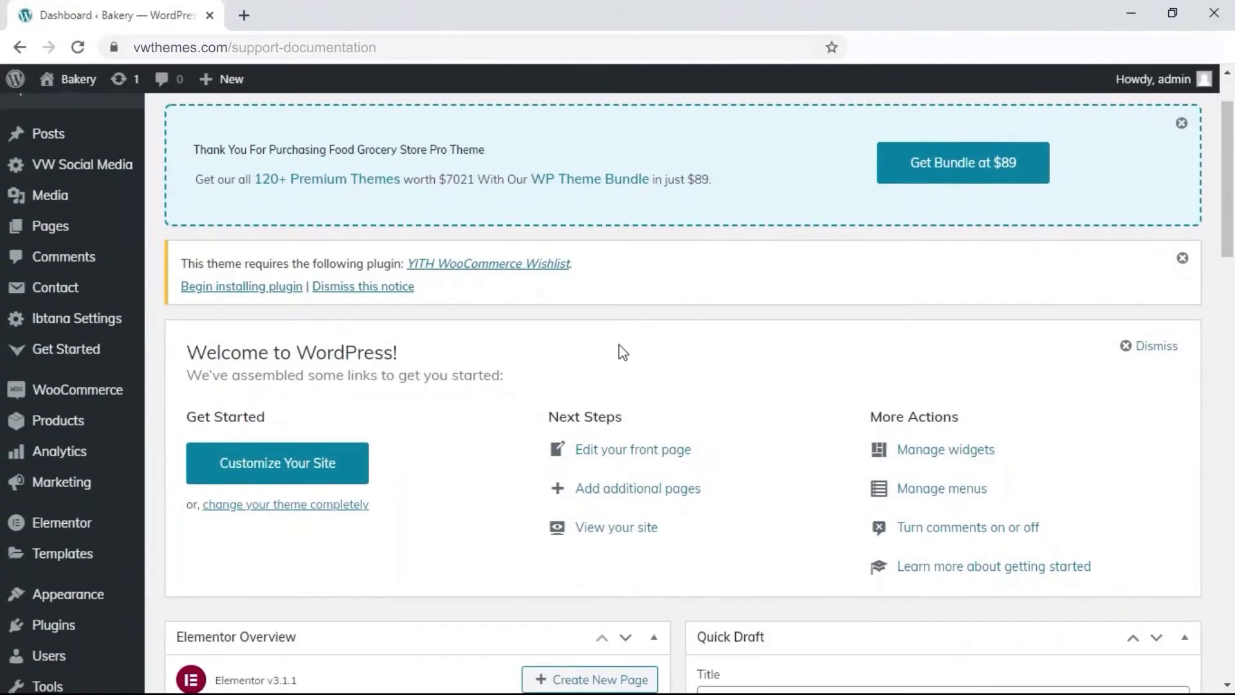
scroll(621, 351, down, 1)
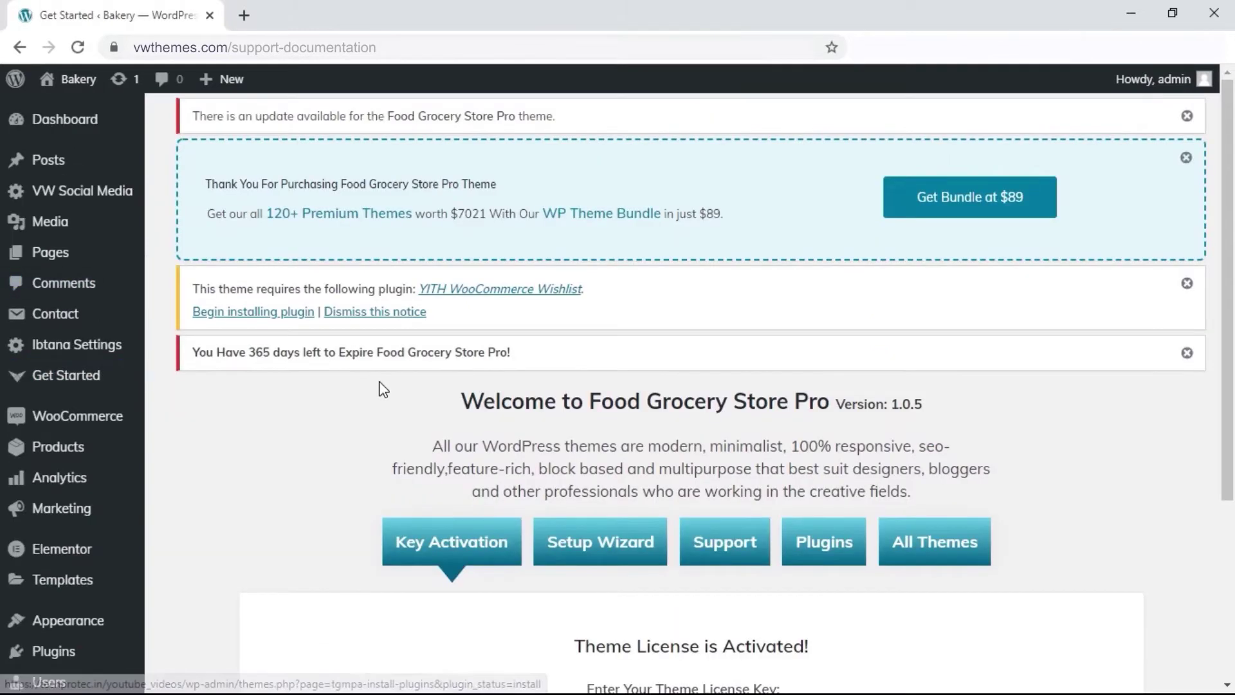
scroll(382, 388, down, 3)
Run the Setup Wizard's plugin install, then open the finished grocery site in a new tab.
click(570, 290)
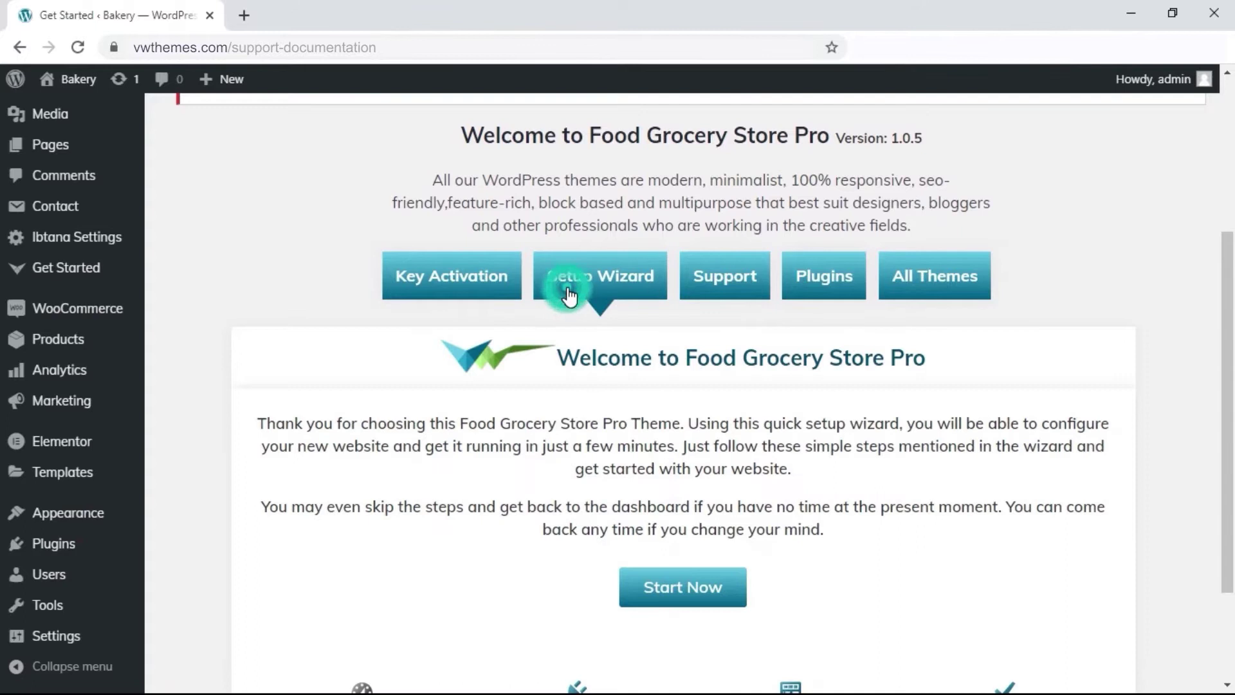
scroll(599, 348, down, 2)
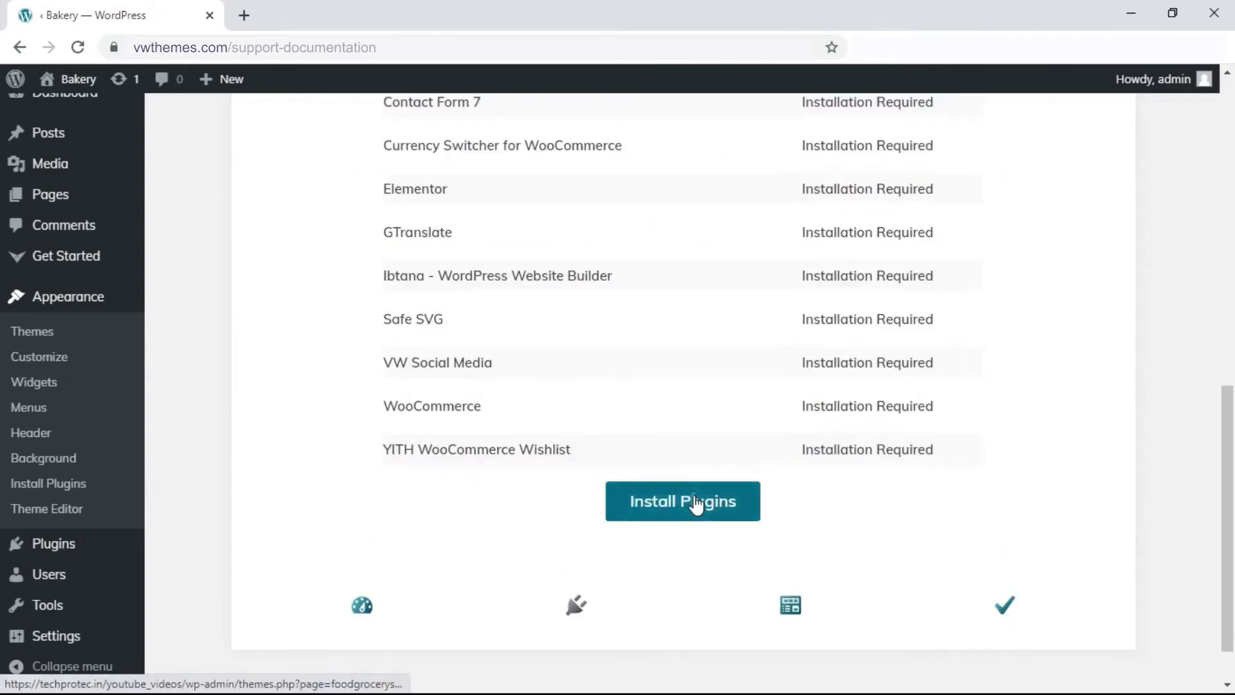
click(697, 502)
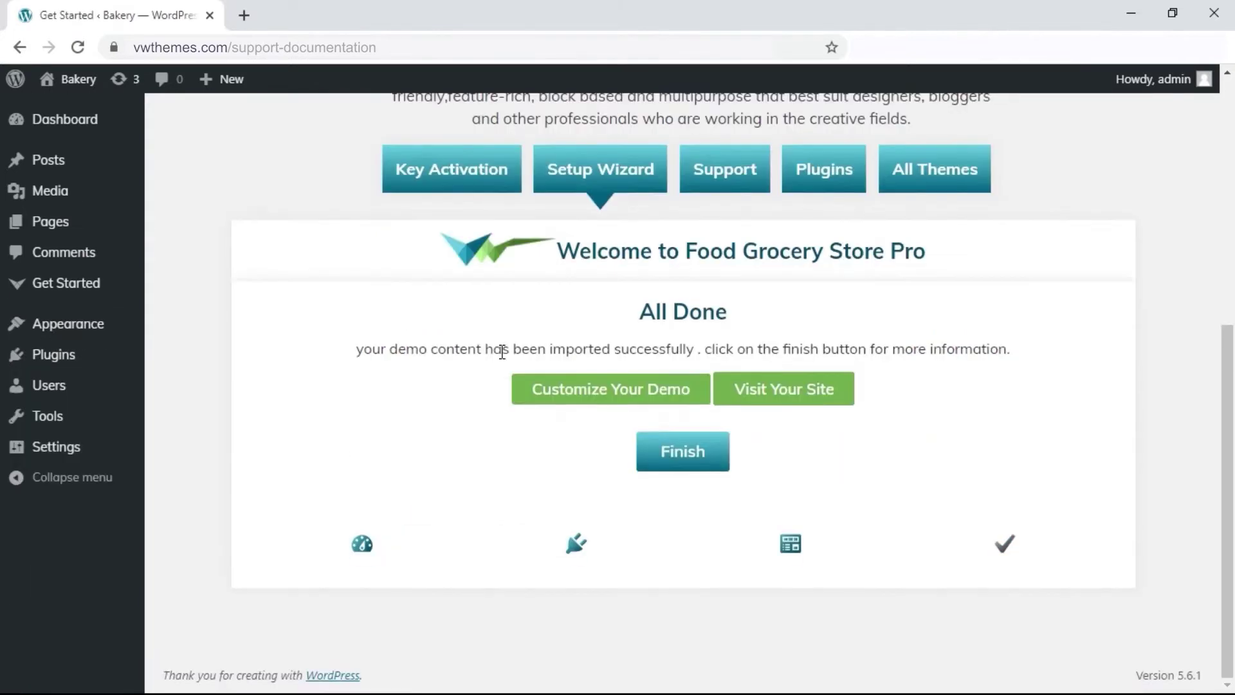
right_click(768, 394)
click(802, 405)
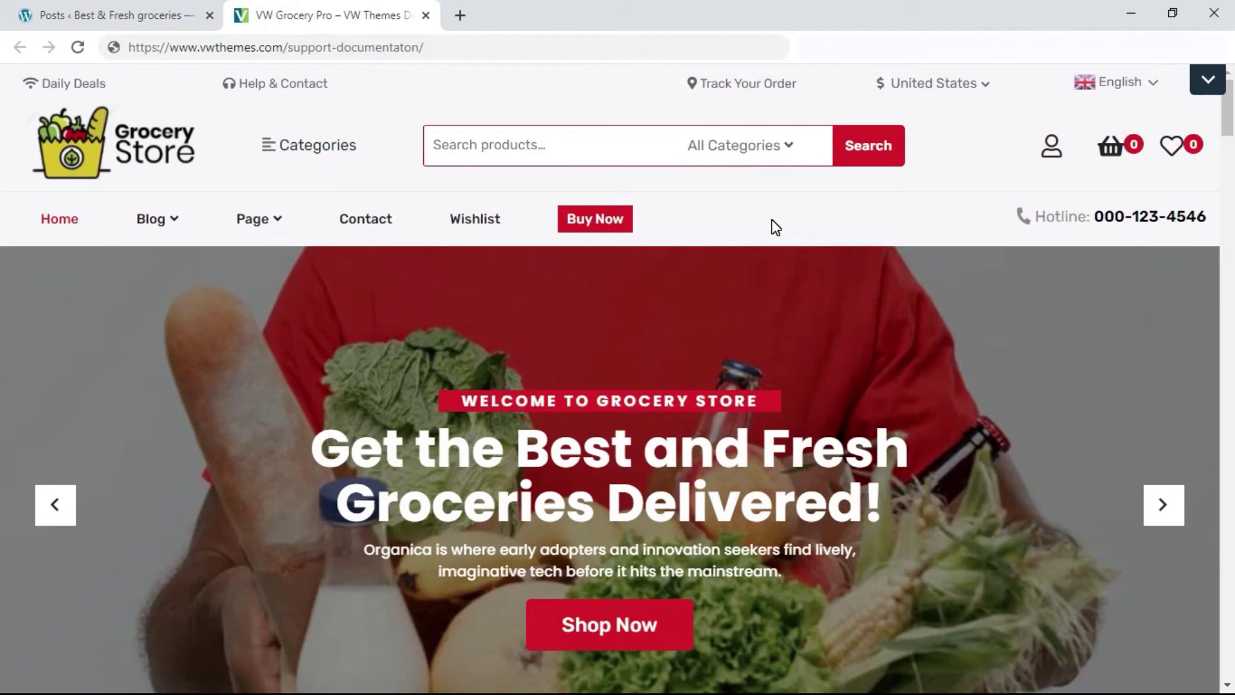
scroll(774, 226, down, 3)
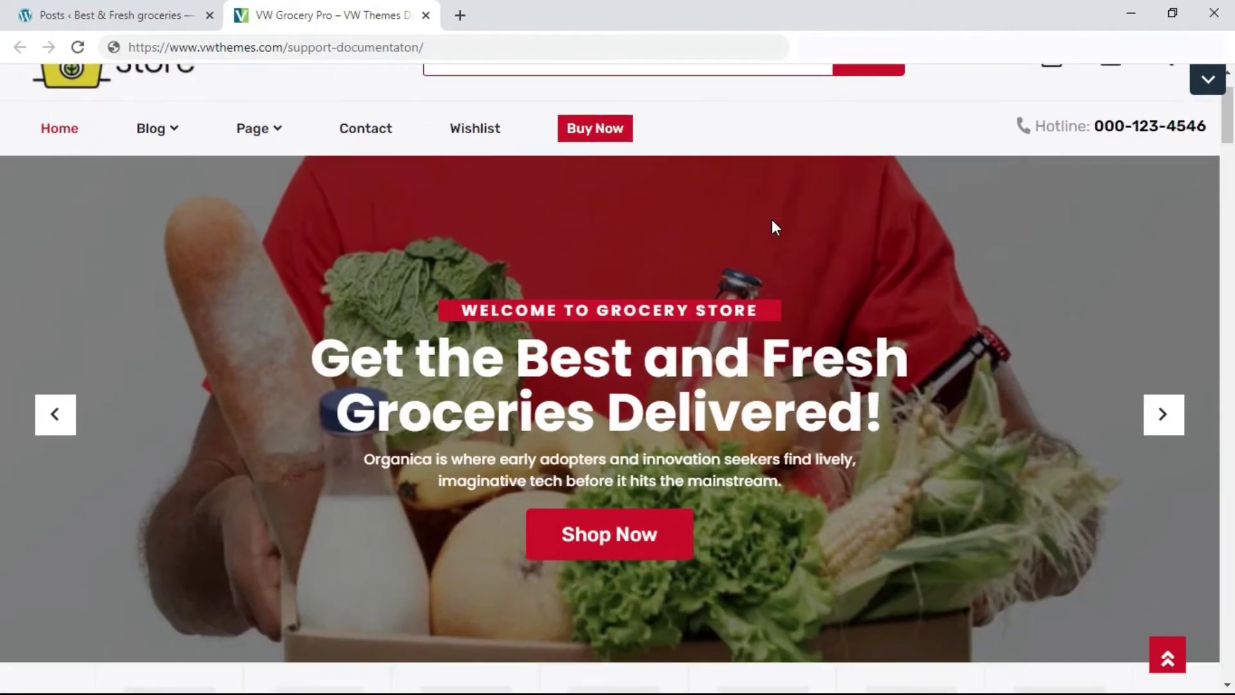
scroll(774, 226, down, 5)
scroll(774, 225, down, 4)
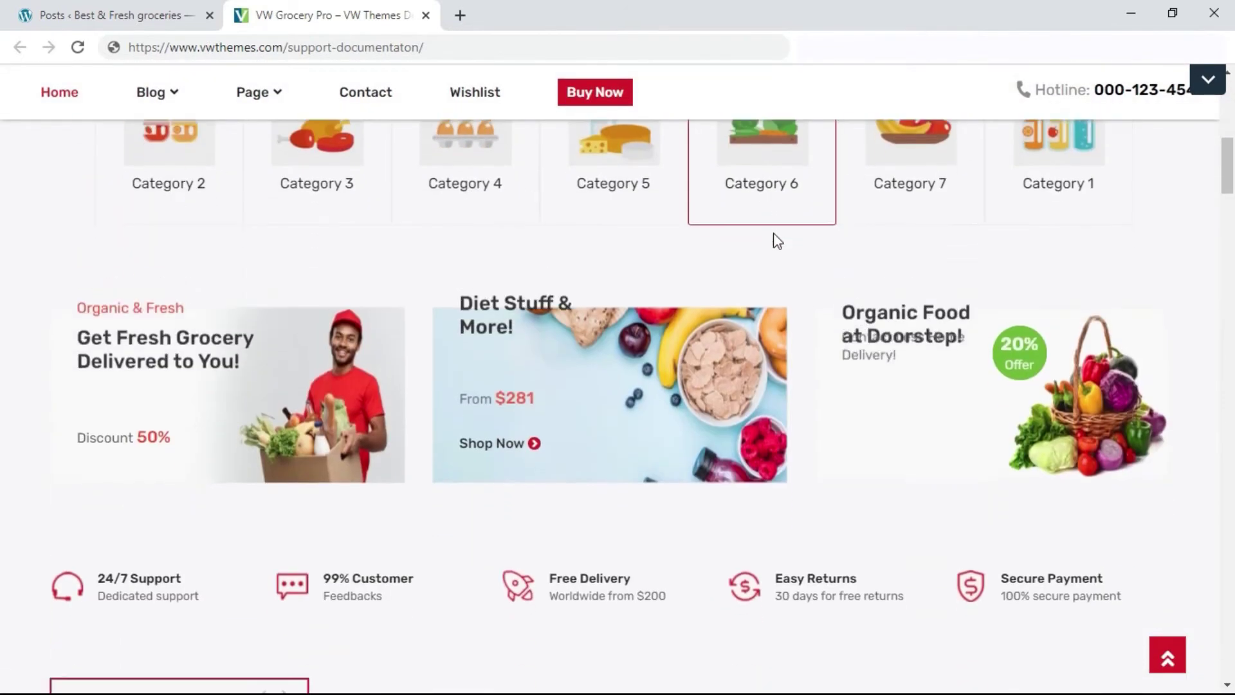
scroll(776, 242, down, 4)
scroll(782, 281, down, 5)
scroll(781, 281, down, 4)
scroll(782, 281, down, 4)
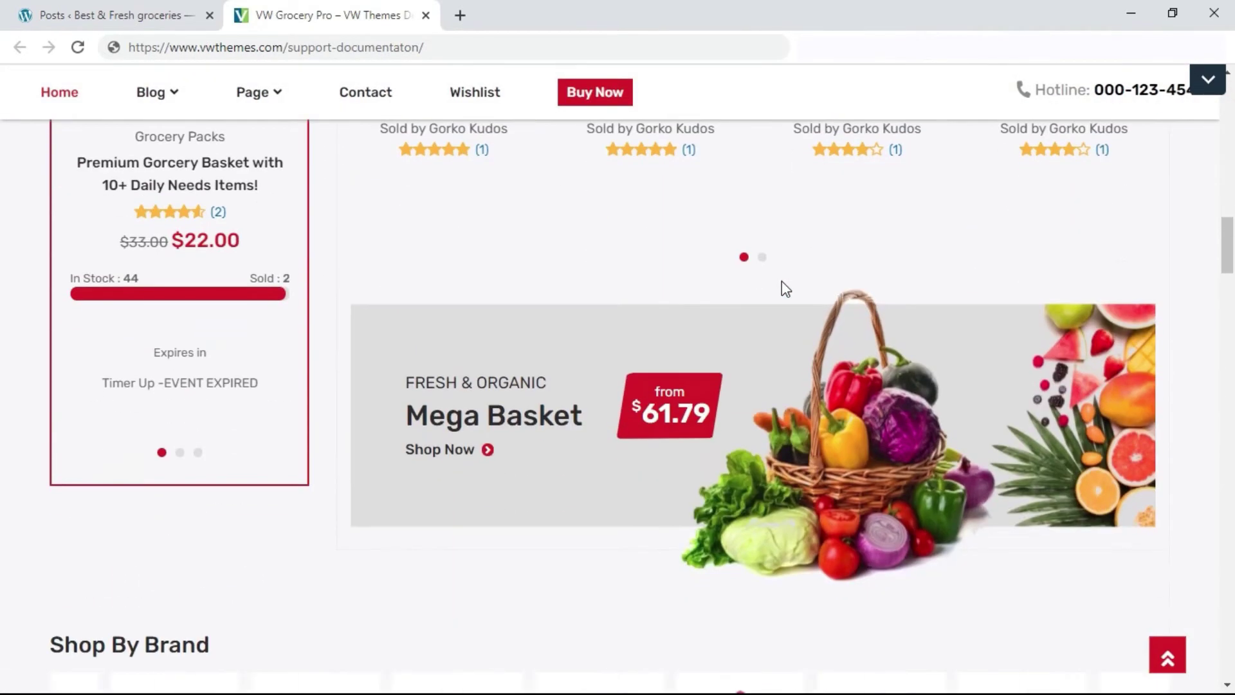
scroll(781, 281, down, 4)
scroll(781, 280, down, 4)
scroll(782, 281, down, 4)
scroll(781, 281, down, 5)
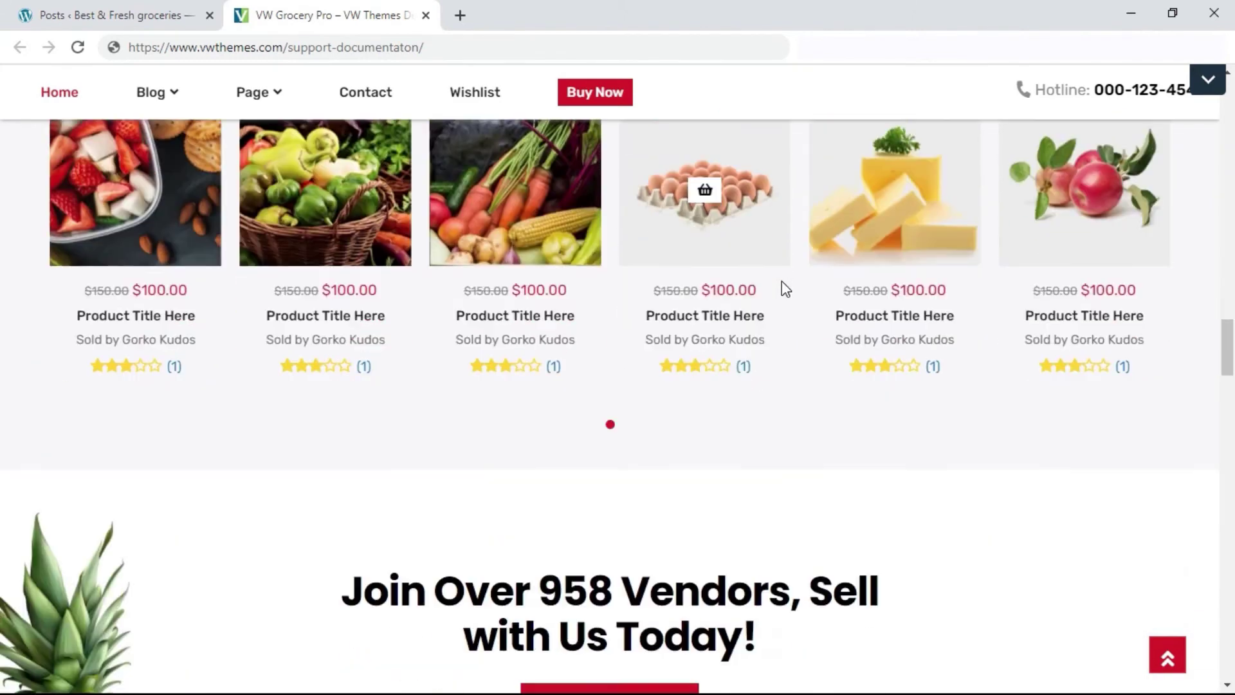
scroll(782, 280, down, 5)
scroll(796, 347, down, 4)
scroll(808, 386, down, 3)
scroll(809, 389, down, 5)
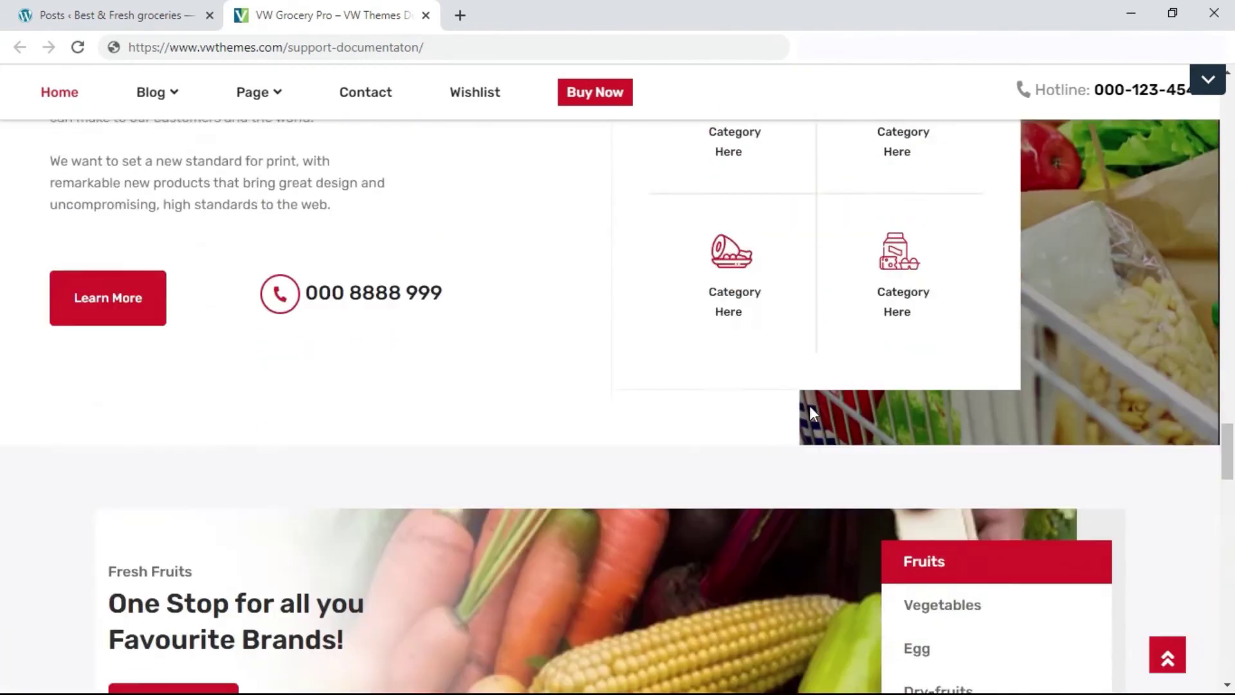
scroll(809, 406, down, 4)
scroll(810, 419, down, 4)
scroll(813, 434, down, 4)
scroll(813, 434, down, 5)
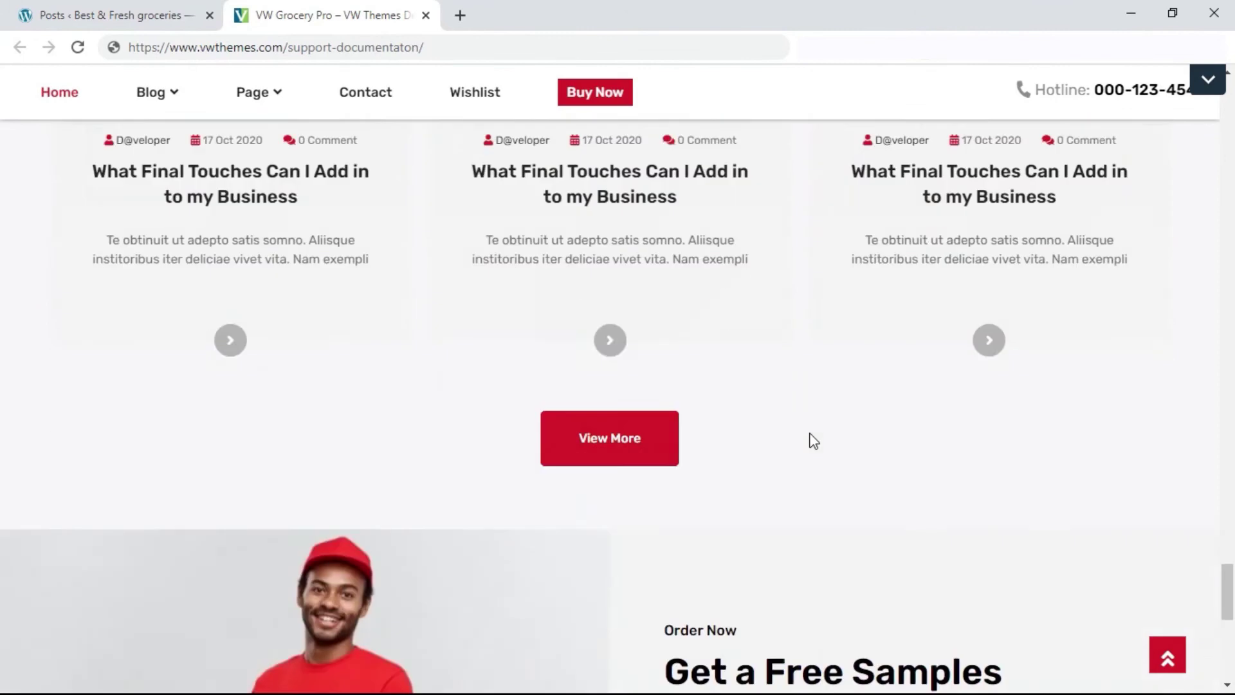
scroll(812, 439, down, 5)
scroll(816, 448, down, 4)
scroll(815, 454, down, 2)
scroll(816, 463, up, 3)
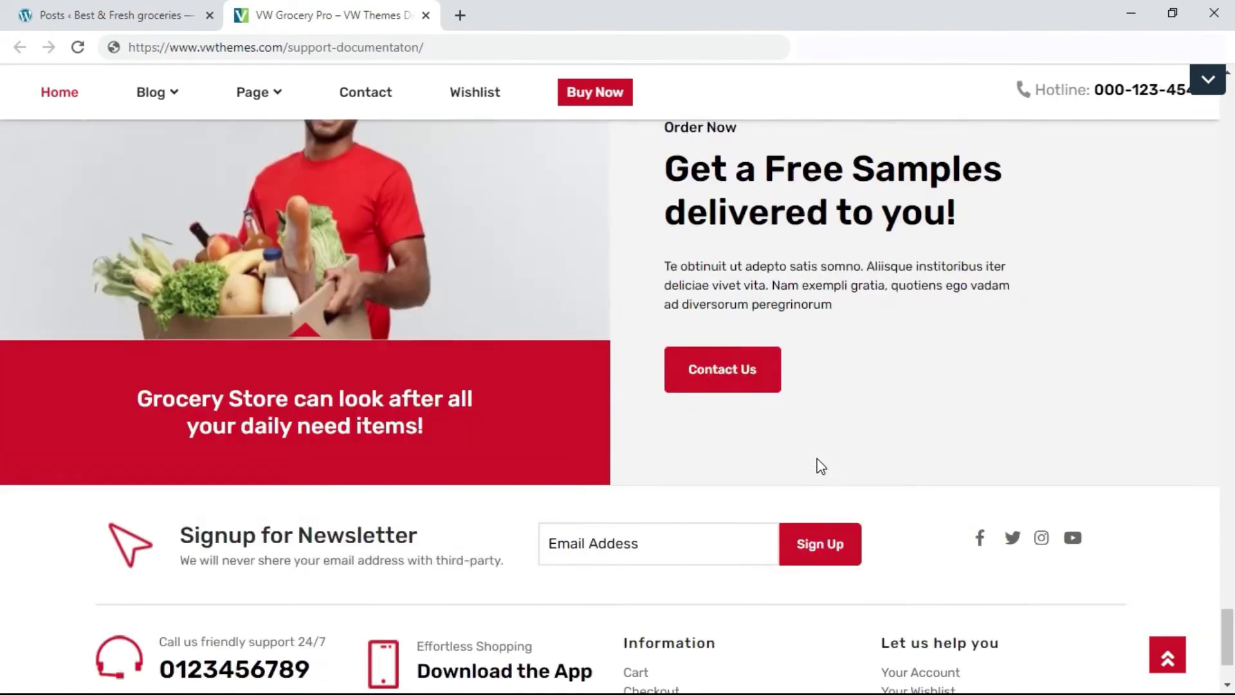